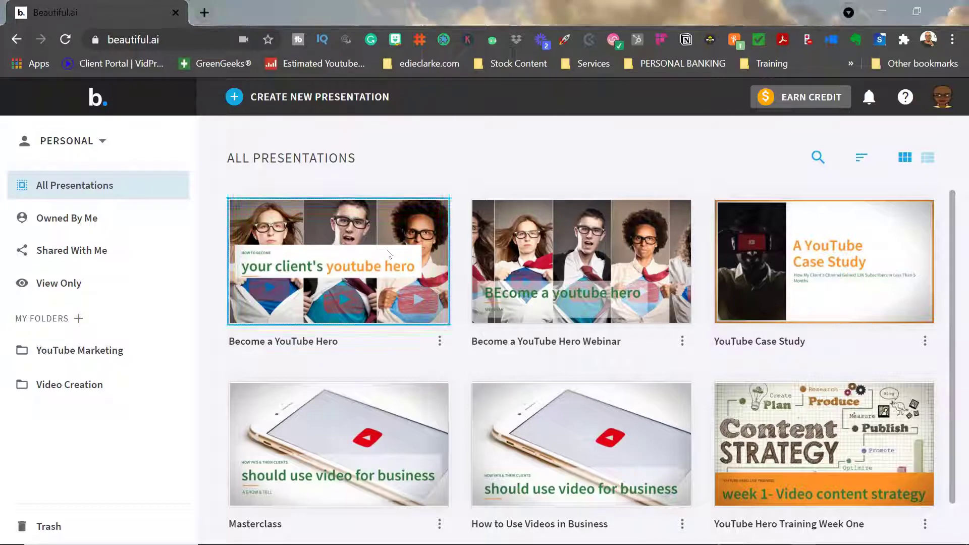
Open Become a YouTube Hero and try the Right photo layout before restoring the full-background photo
{"action": "left_click", "coordinate": [388, 254]}
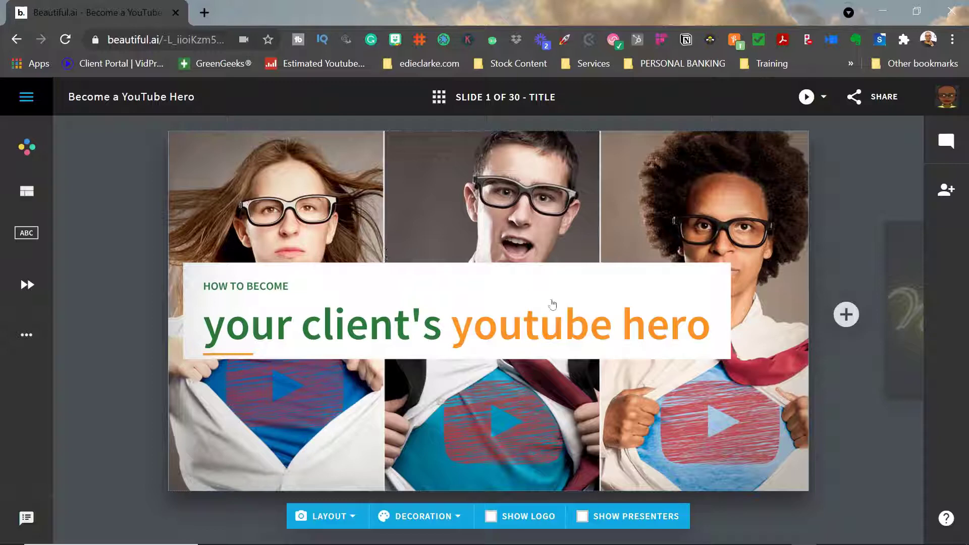
{"action": "mouse_move", "coordinate": [846, 442]}
{"action": "left_click", "coordinate": [353, 516]}
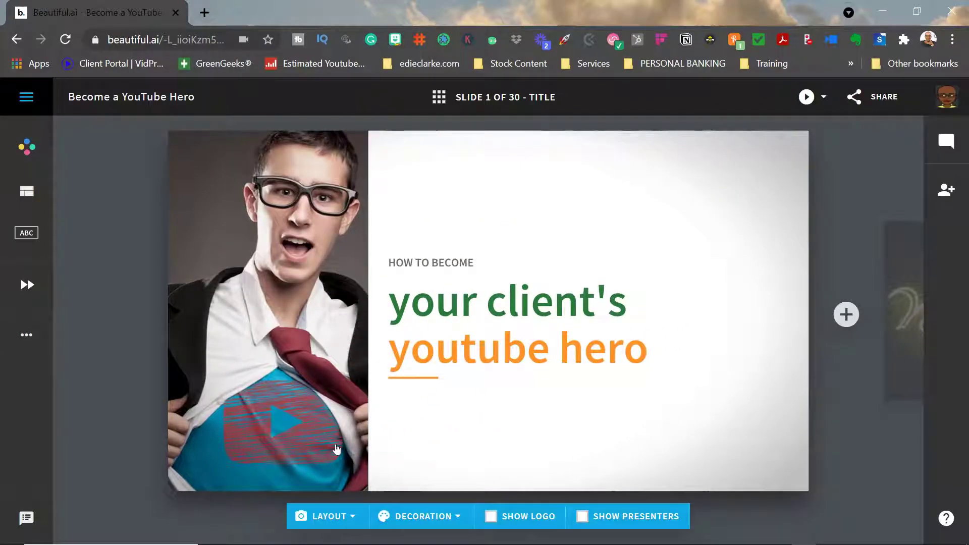
{"action": "left_click", "coordinate": [332, 516]}
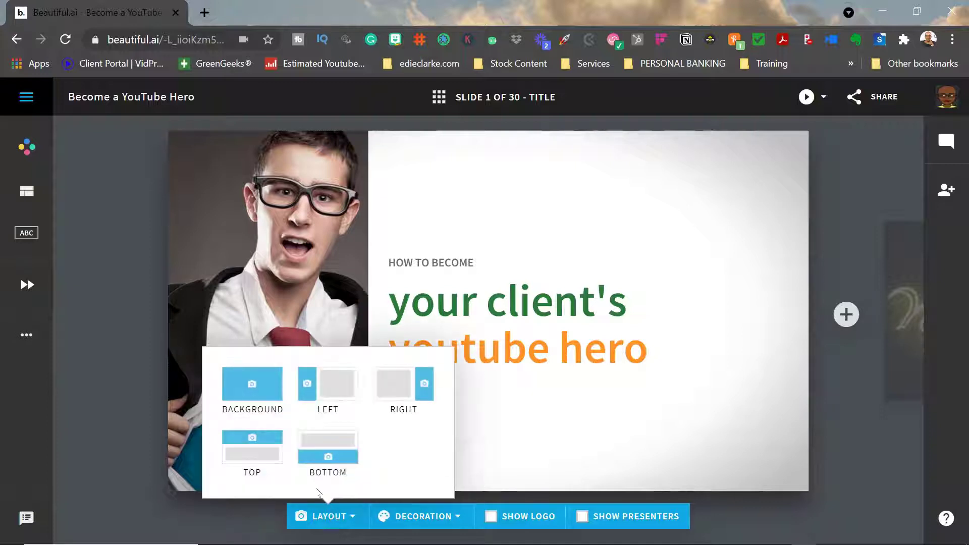
{"action": "left_click", "coordinate": [385, 404]}
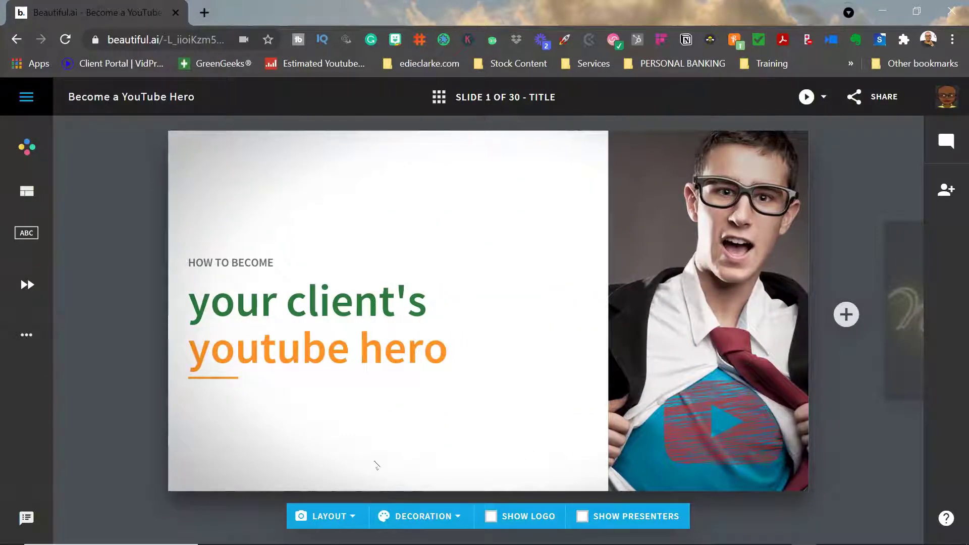
{"action": "left_click", "coordinate": [353, 513]}
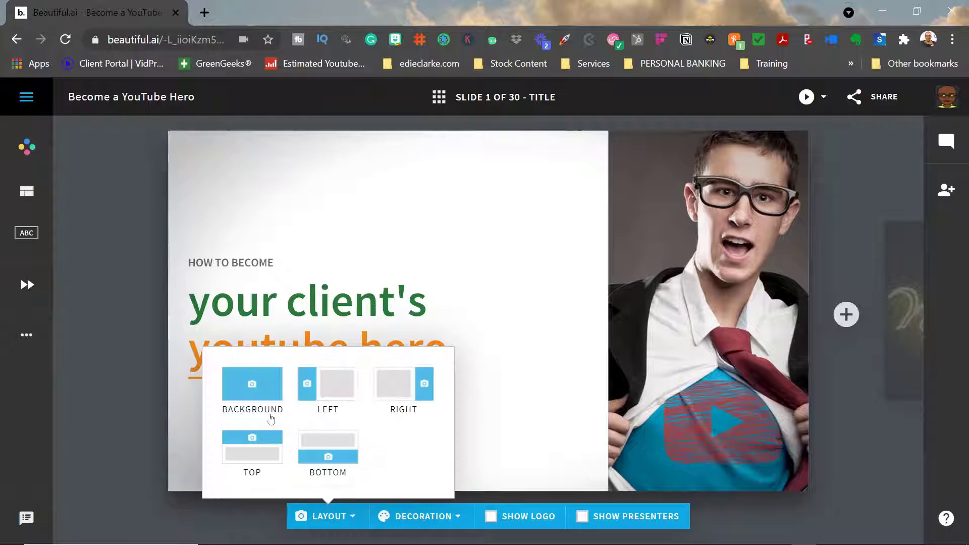
{"action": "left_click", "coordinate": [263, 395]}
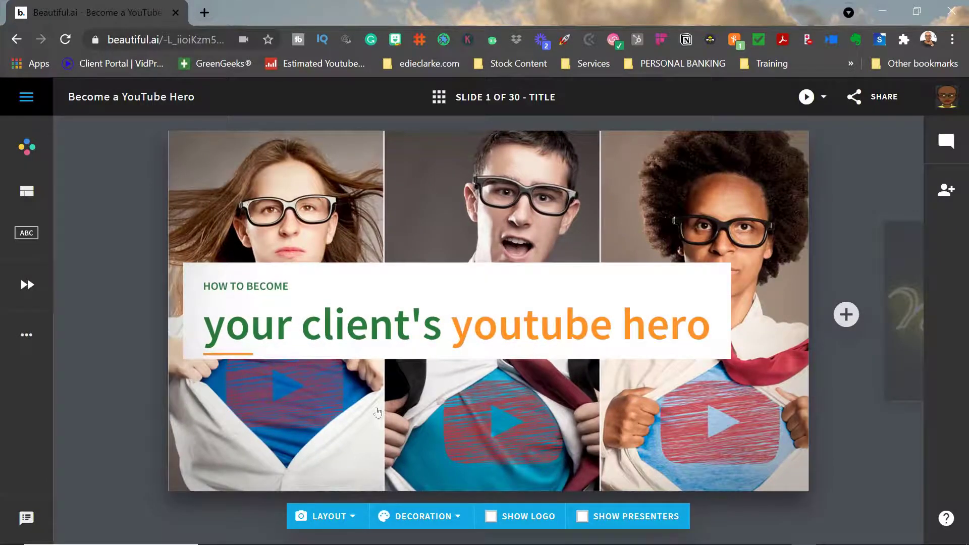
Check the title slide's More menu, then view all 30 slides as a grid
{"action": "mouse_move", "coordinate": [880, 363]}
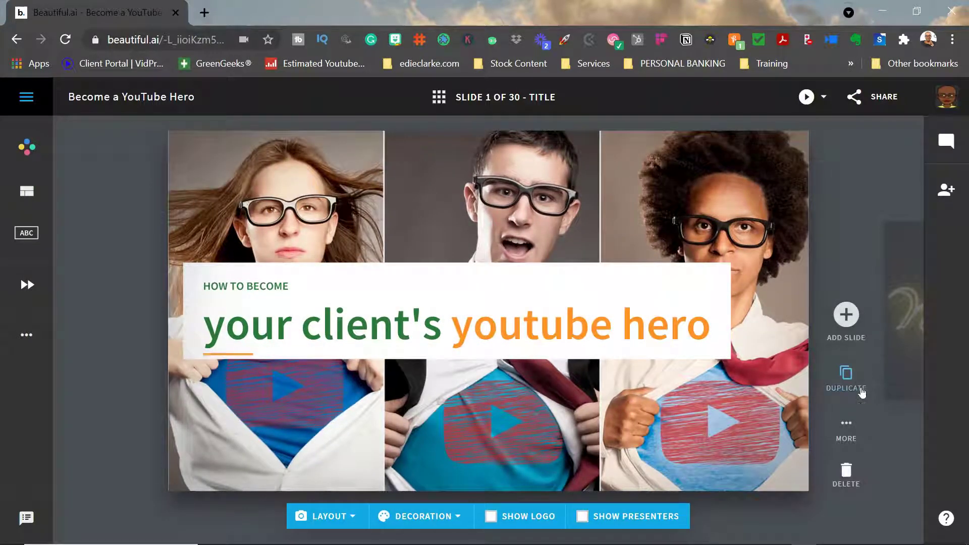
{"action": "left_click", "coordinate": [846, 427]}
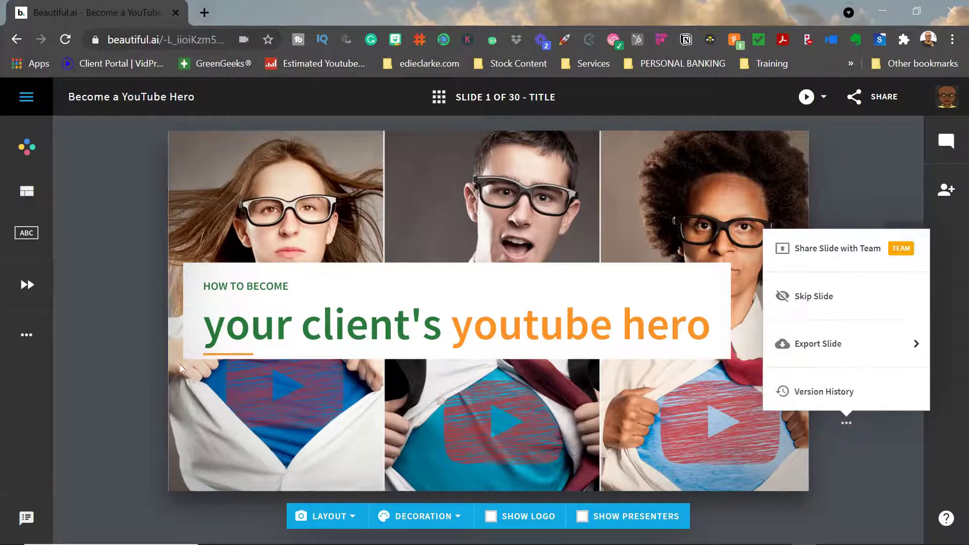
{"action": "left_click", "coordinate": [490, 97]}
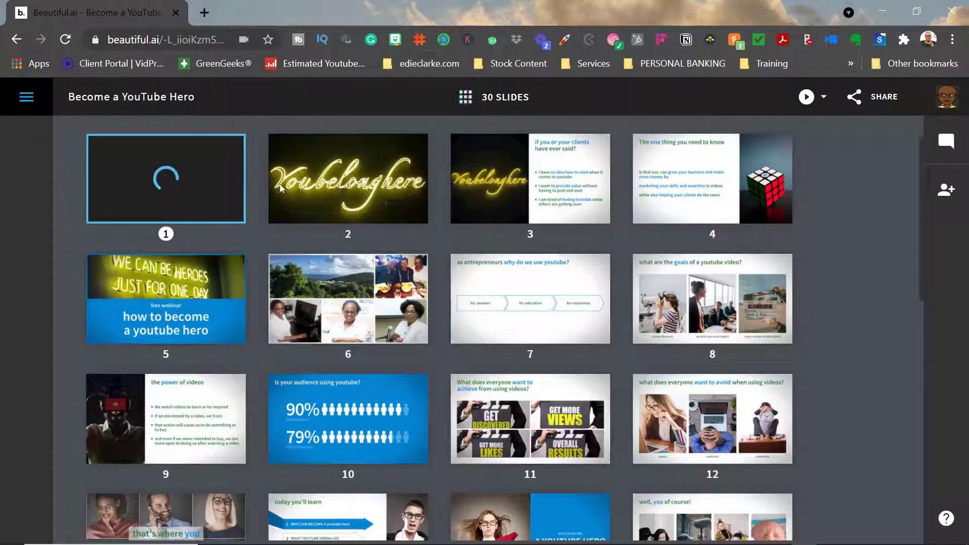
Edit slide 3 and browse its Colors, Layout, Add Element and Animation options
{"action": "double_click", "coordinate": [559, 197]}
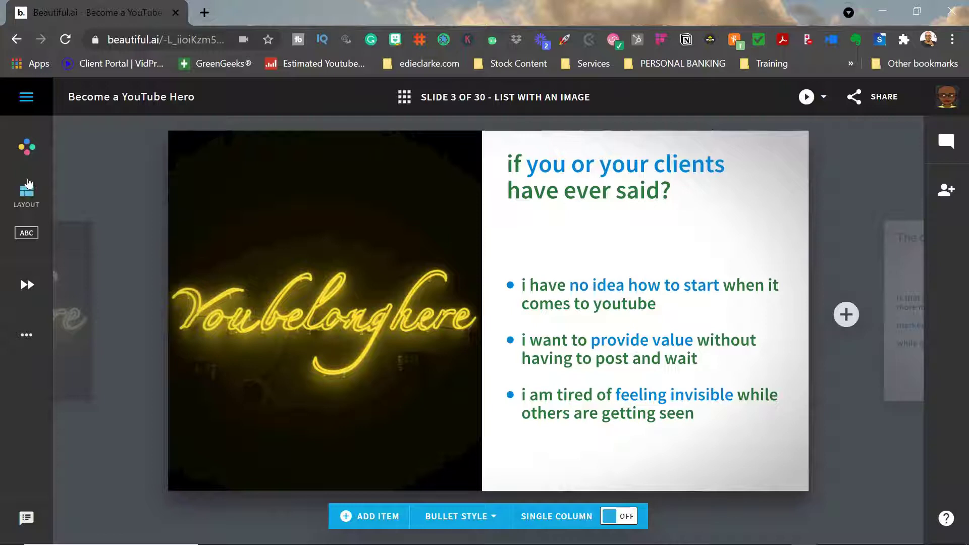
{"action": "left_click", "coordinate": [28, 151]}
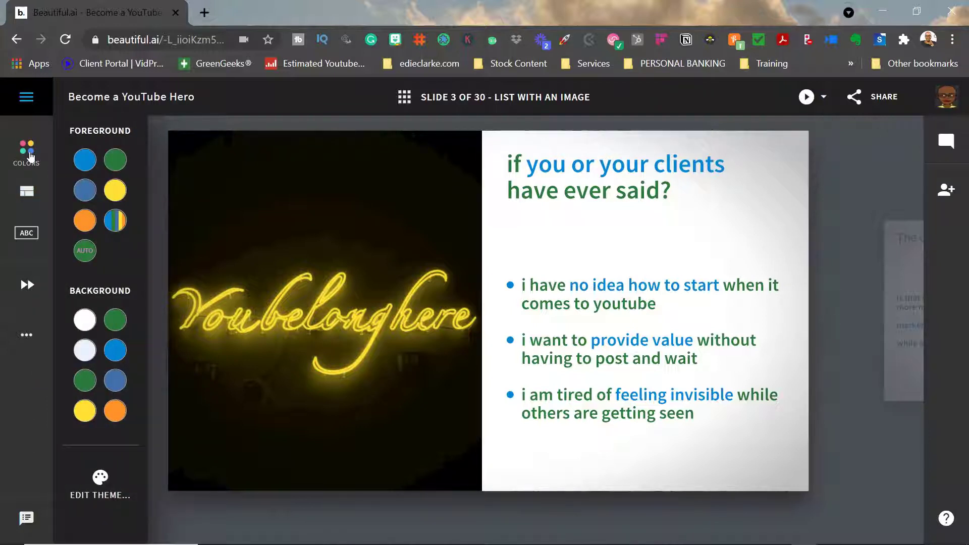
{"action": "left_click", "coordinate": [26, 195]}
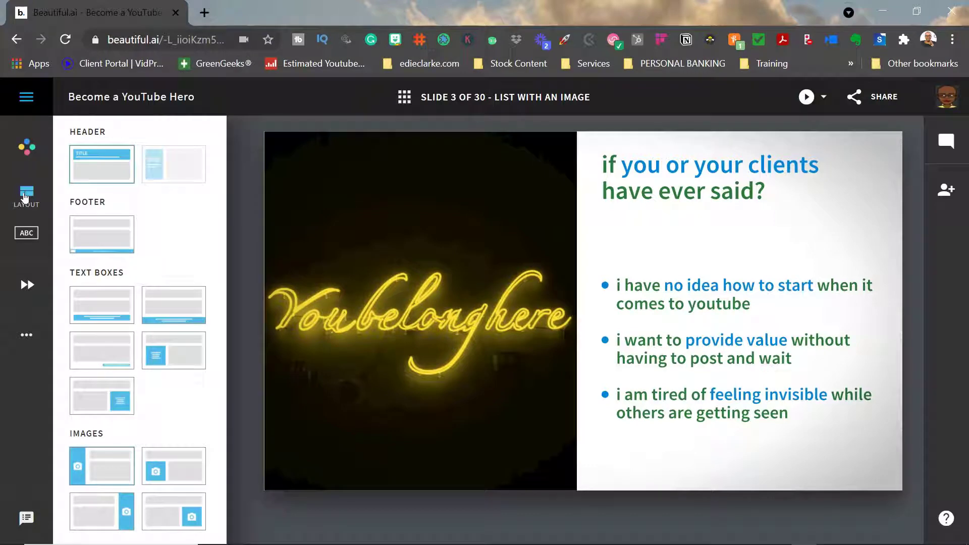
{"action": "left_click", "coordinate": [24, 234]}
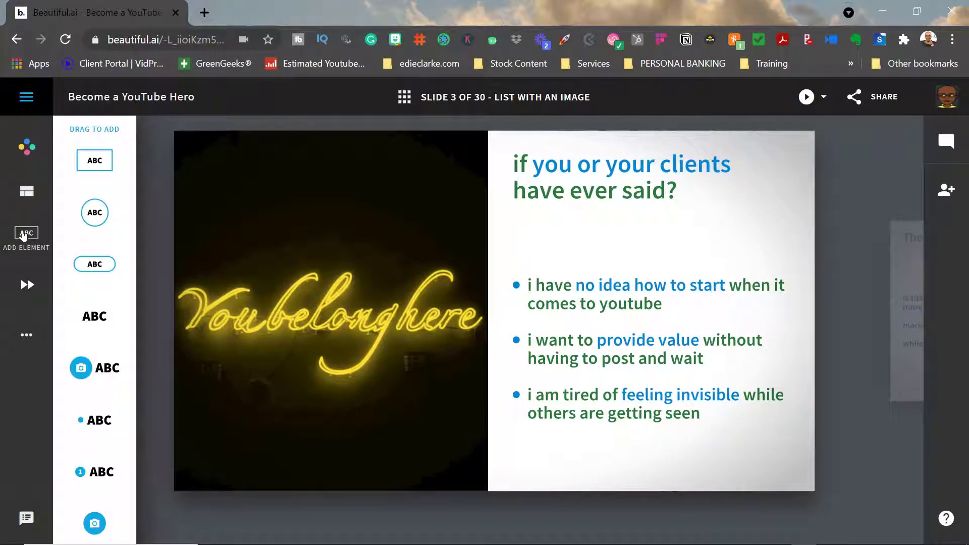
{"action": "left_click", "coordinate": [29, 286]}
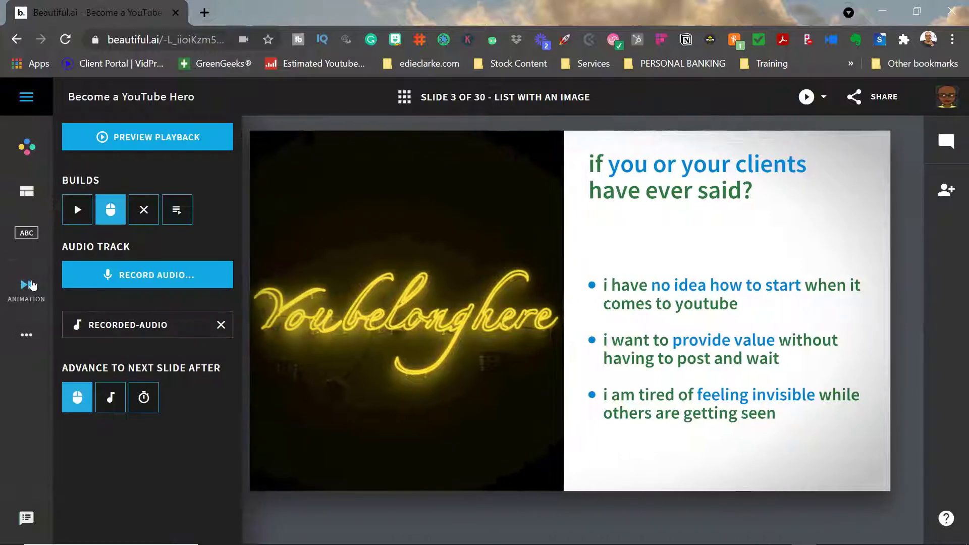
Start an audio recording for slide 3, then step ahead to slide 5's section break
{"action": "left_click", "coordinate": [143, 281]}
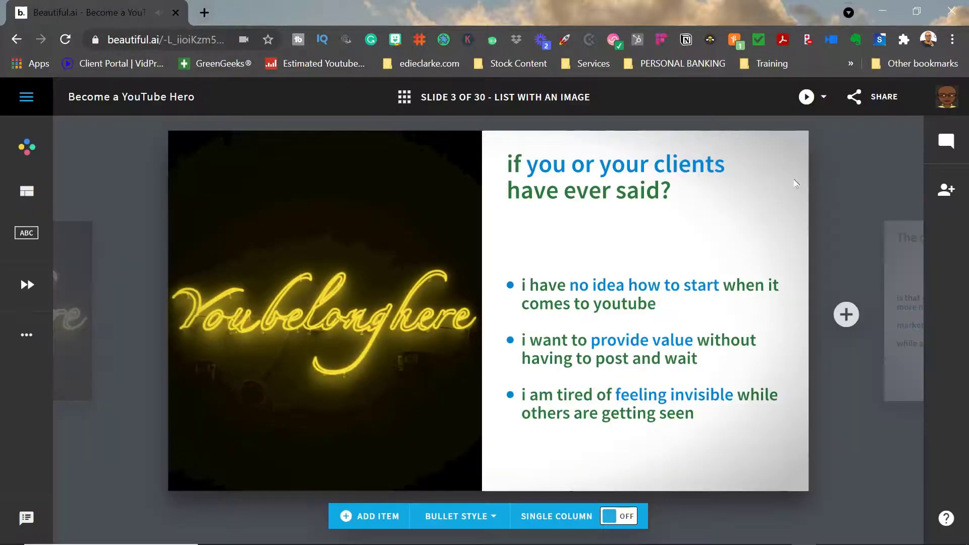
{"action": "left_click", "coordinate": [894, 341]}
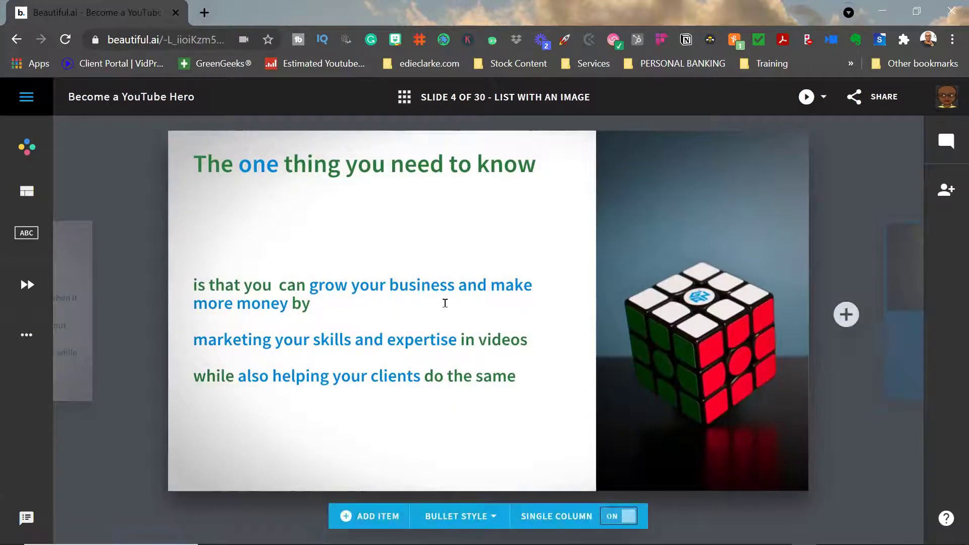
{"action": "left_click", "coordinate": [897, 328]}
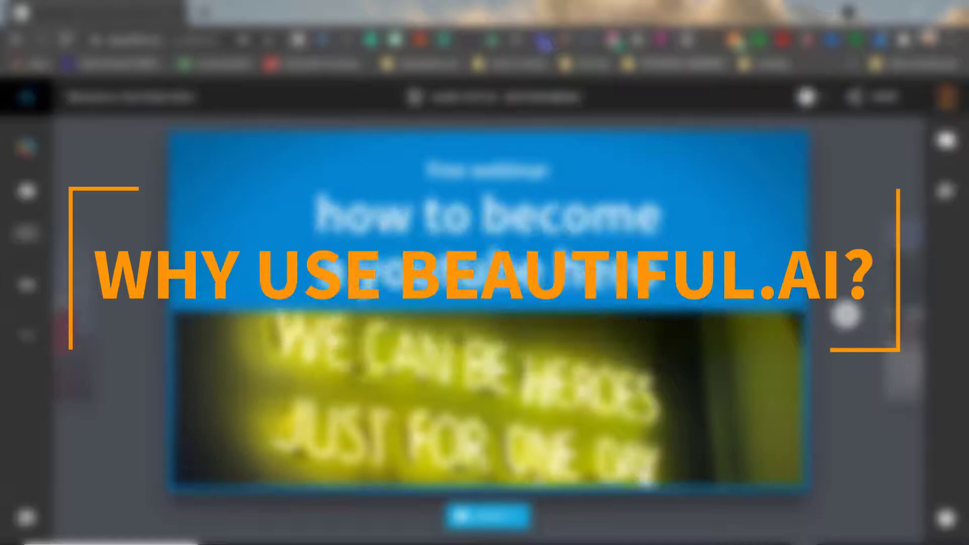
Try a photo grid panel beside the slide, then bring up the full sharing options
{"action": "left_click", "coordinate": [845, 374]}
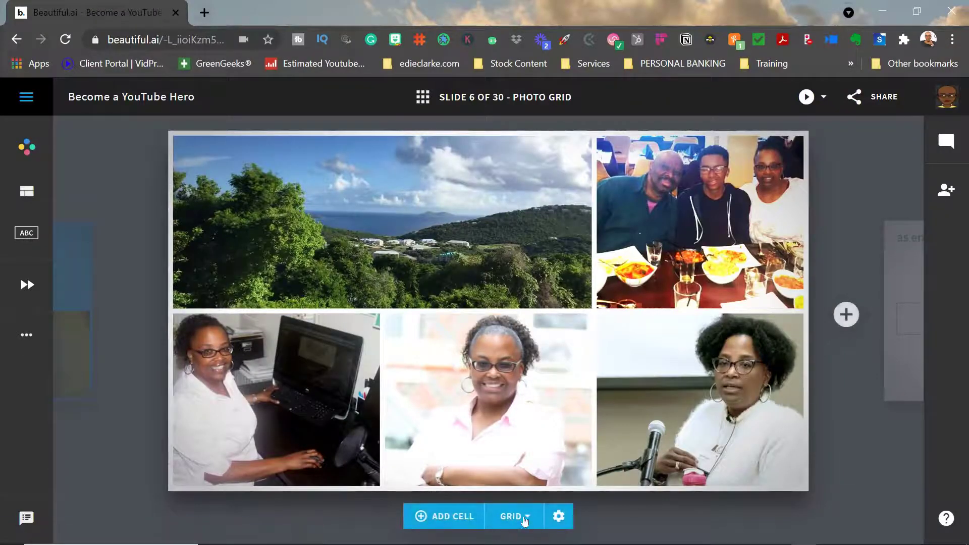
{"action": "left_click", "coordinate": [525, 518]}
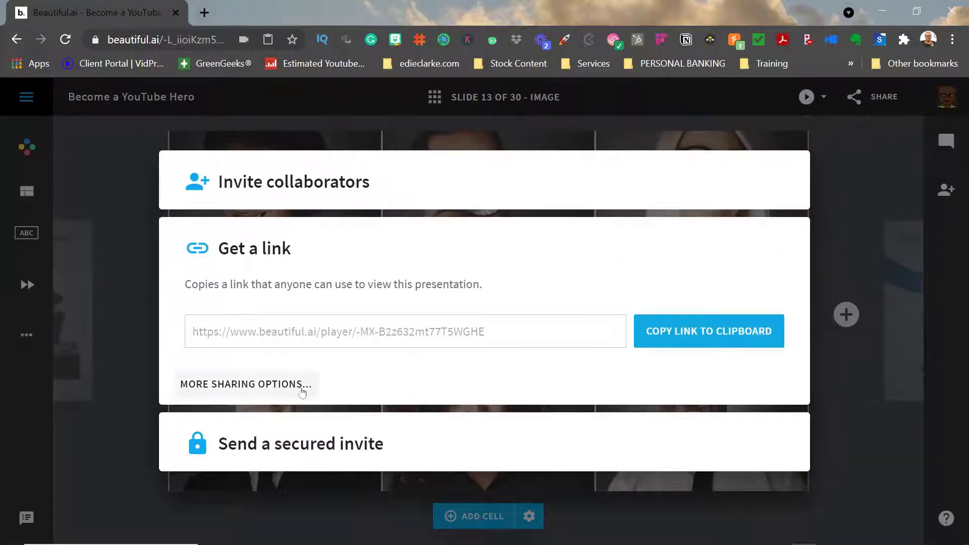
{"action": "left_click", "coordinate": [302, 391]}
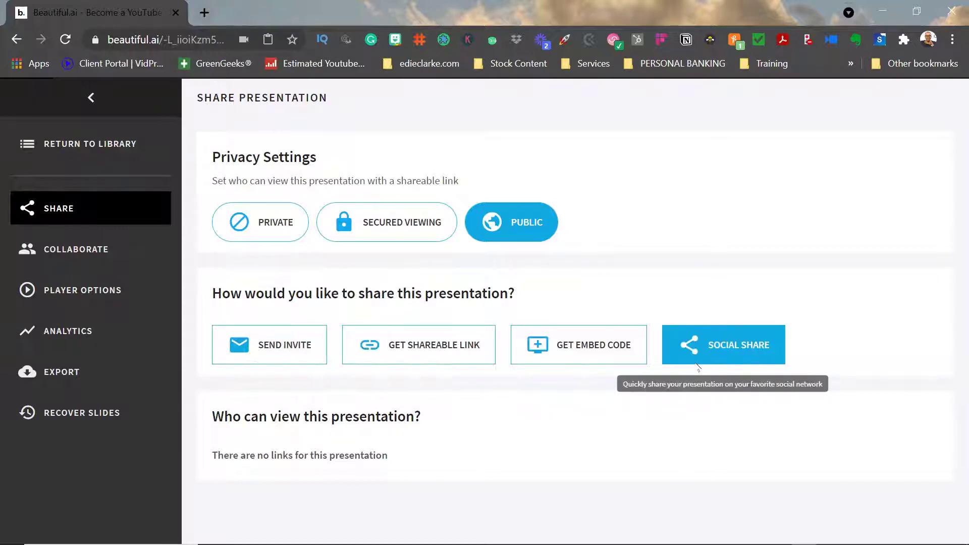
Preview the End of Presentation and Embedded Player settings, then view analytics showing 42 views
{"action": "left_click", "coordinate": [101, 300]}
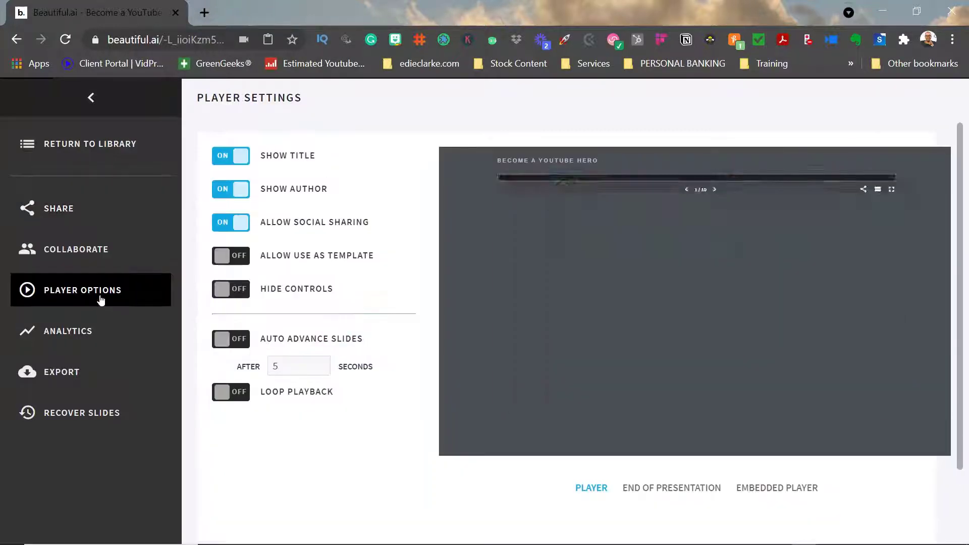
{"action": "left_click", "coordinate": [695, 488]}
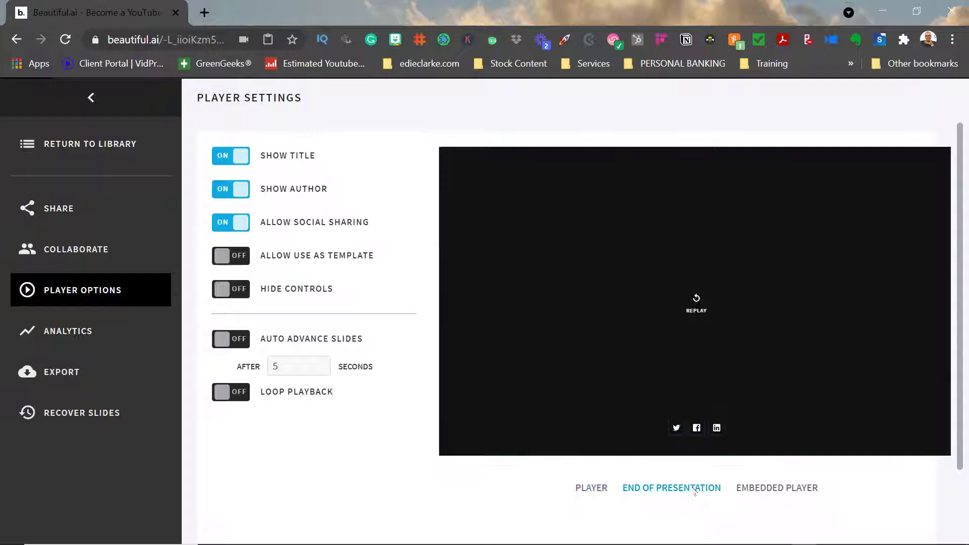
{"action": "left_click", "coordinate": [776, 488]}
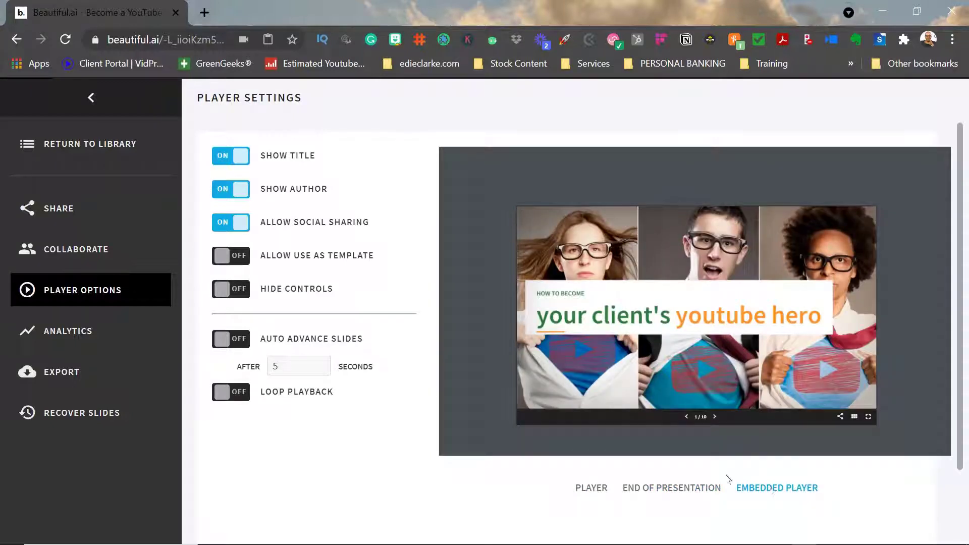
{"action": "left_click", "coordinate": [86, 331]}
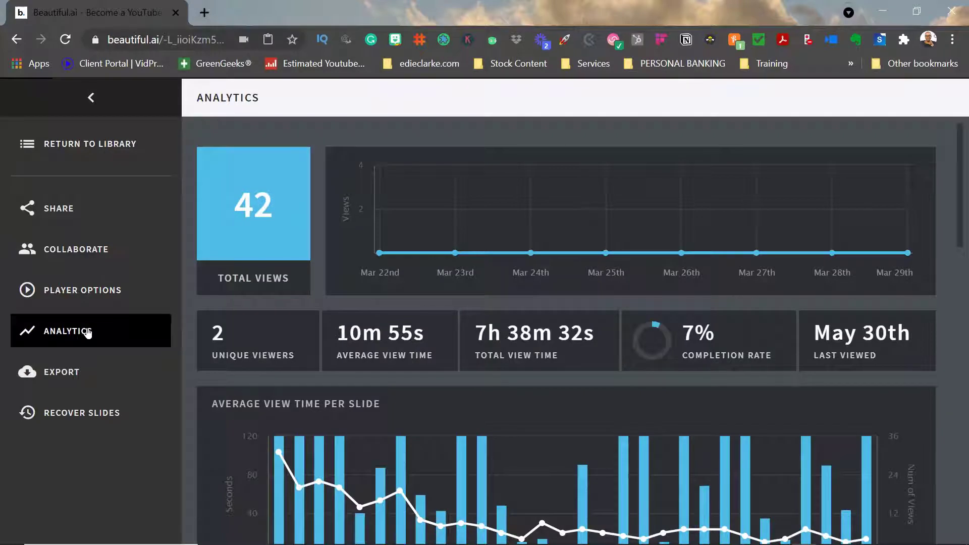
Look at the presentation's export options from the sidebar
{"action": "left_click", "coordinate": [73, 377]}
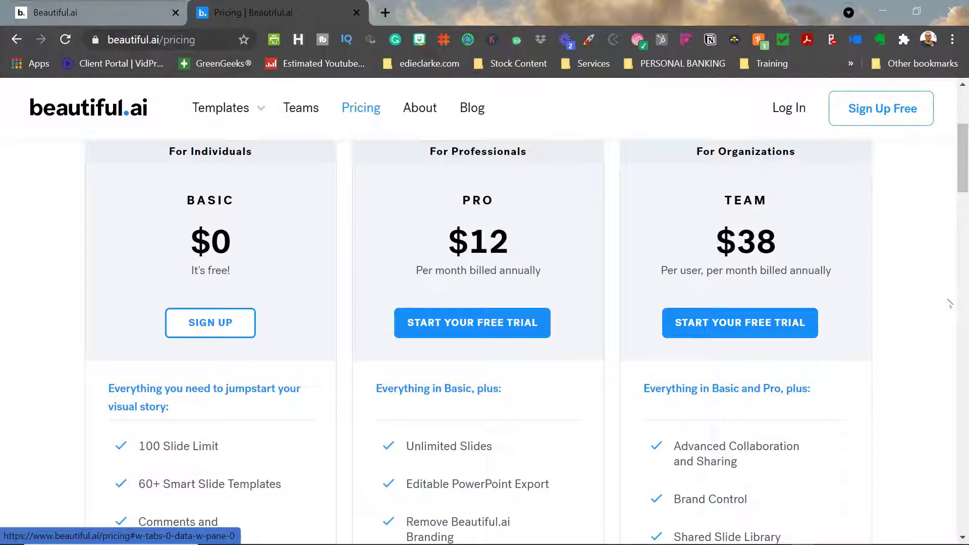
{"action": "scroll", "coordinate": [916, 325], "scroll_direction": "down", "scroll_amount": 3}
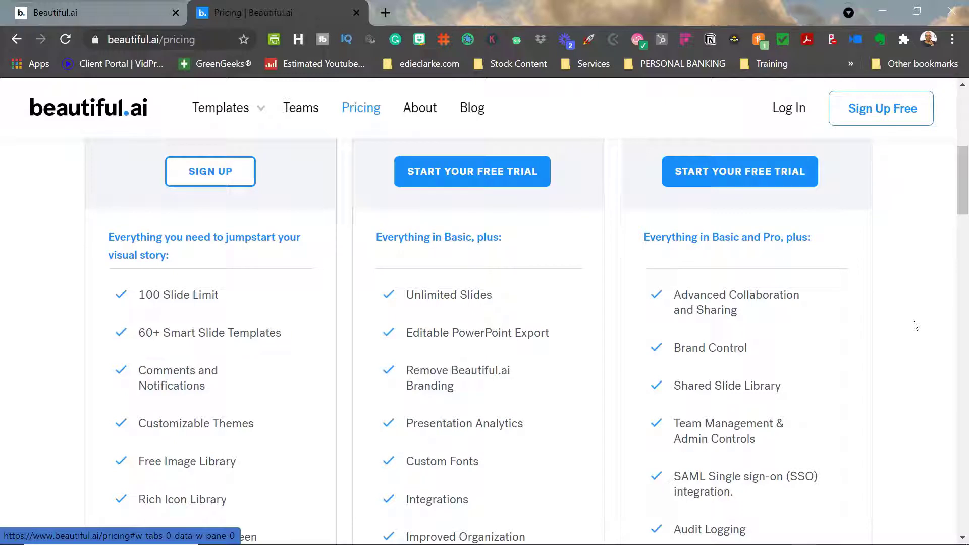
{"action": "scroll", "coordinate": [886, 305], "scroll_direction": "up", "scroll_amount": 5}
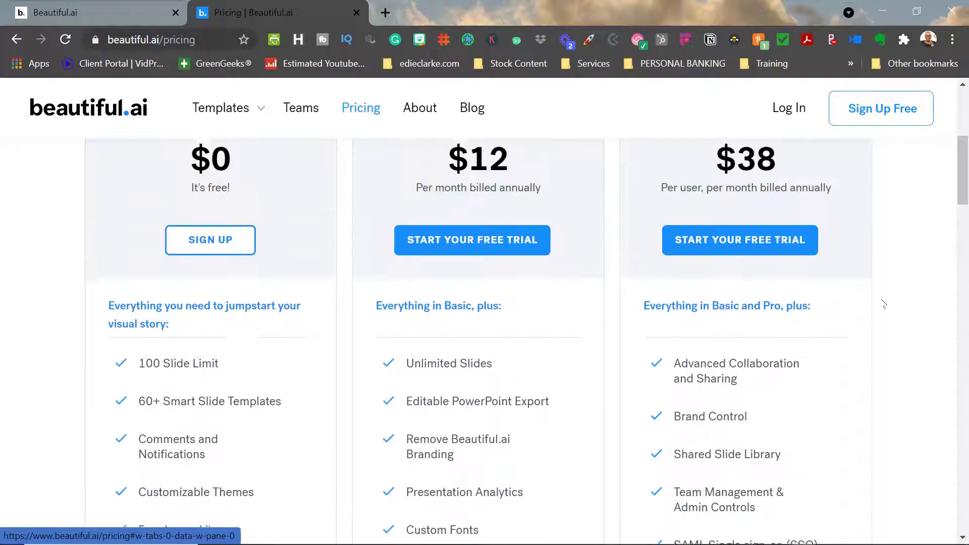
{"action": "scroll", "coordinate": [883, 304], "scroll_direction": "up", "scroll_amount": 2}
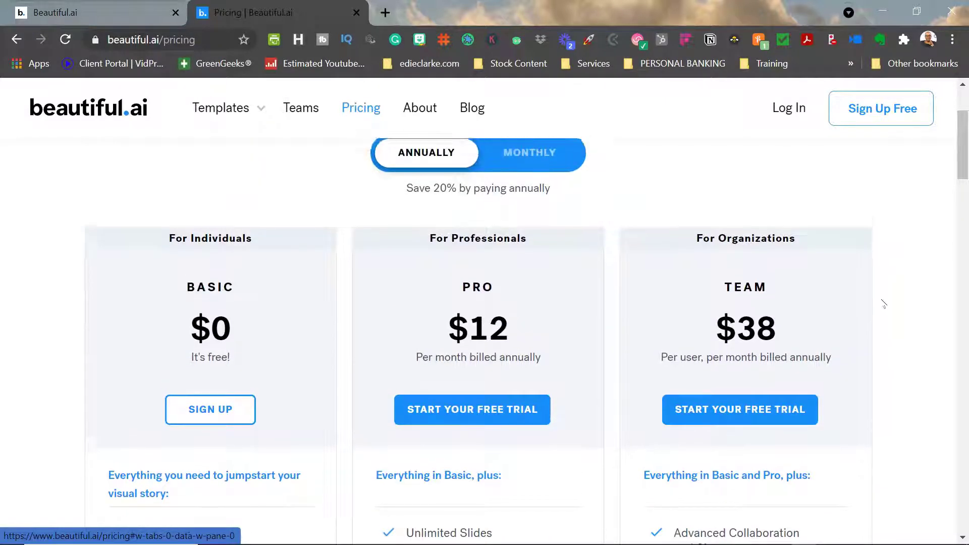
{"action": "left_click", "coordinate": [526, 225]}
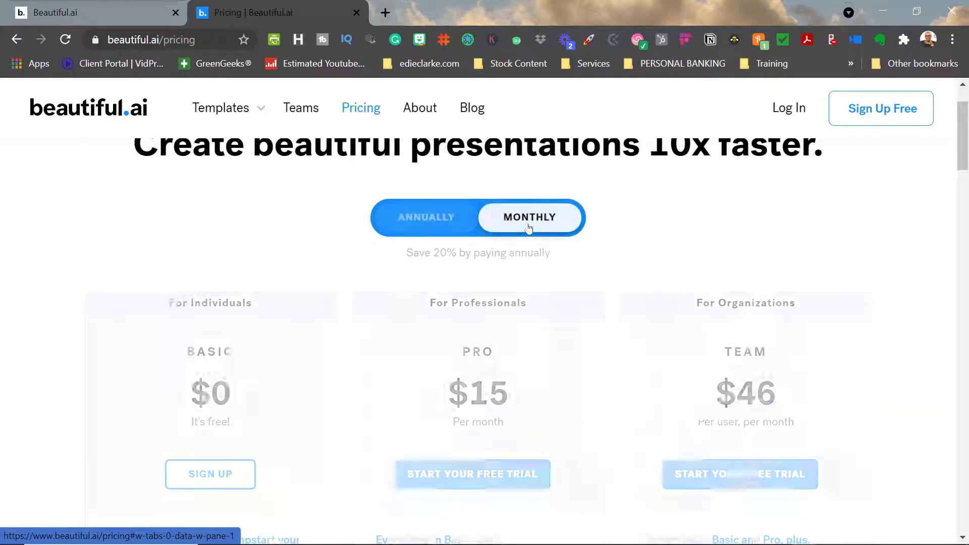
{"action": "left_click", "coordinate": [444, 221]}
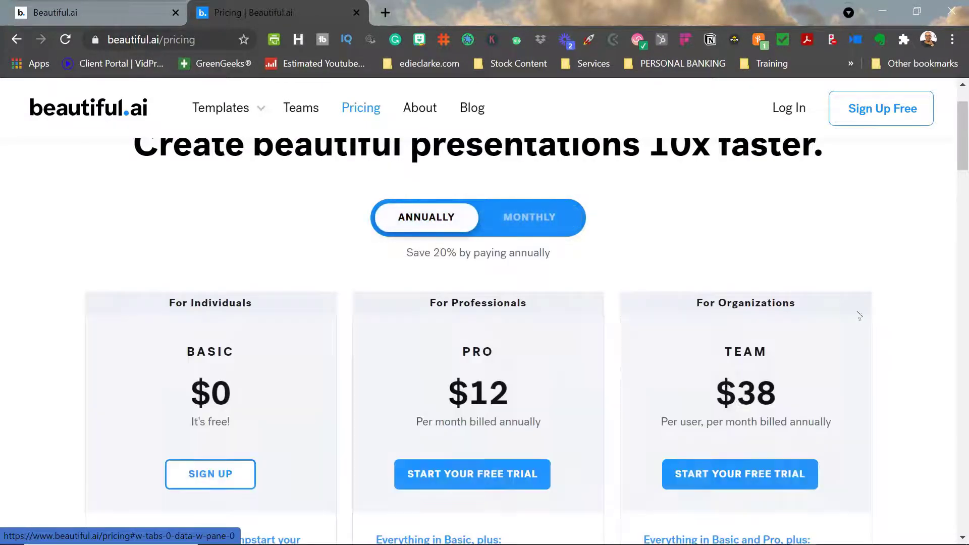
{"action": "scroll", "coordinate": [927, 328], "scroll_direction": "down", "scroll_amount": 3}
{"action": "scroll", "coordinate": [927, 329], "scroll_direction": "down", "scroll_amount": 3}
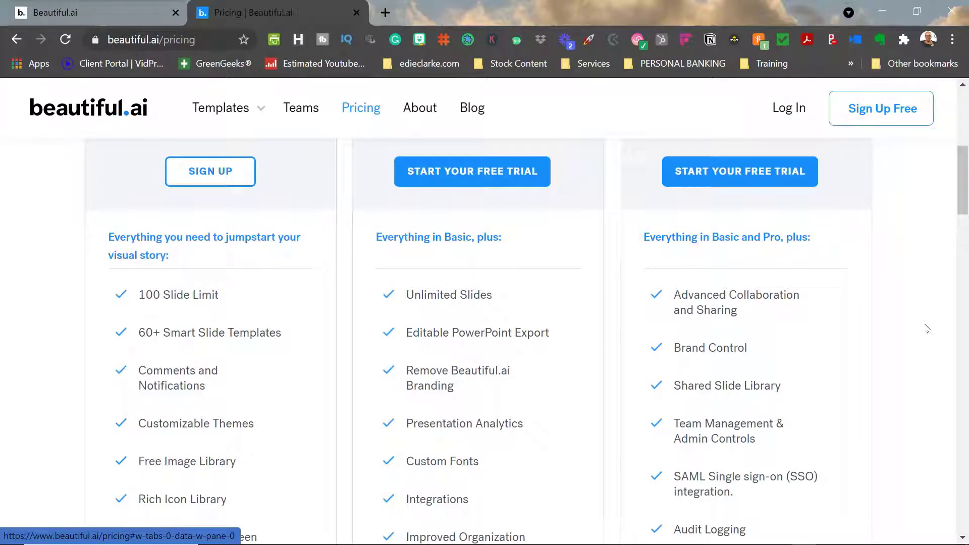
{"action": "scroll", "coordinate": [927, 329], "scroll_direction": "up", "scroll_amount": 6}
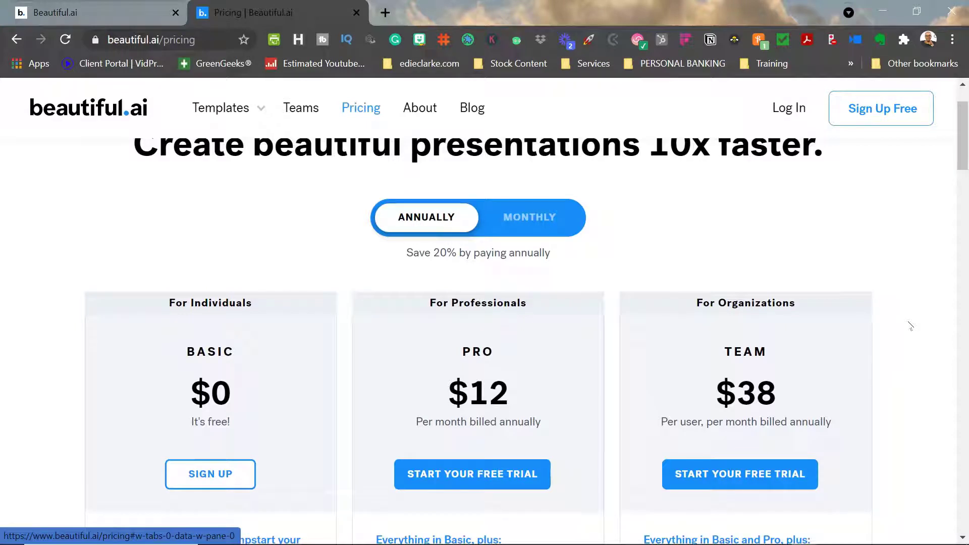
{"action": "left_click", "coordinate": [536, 214]}
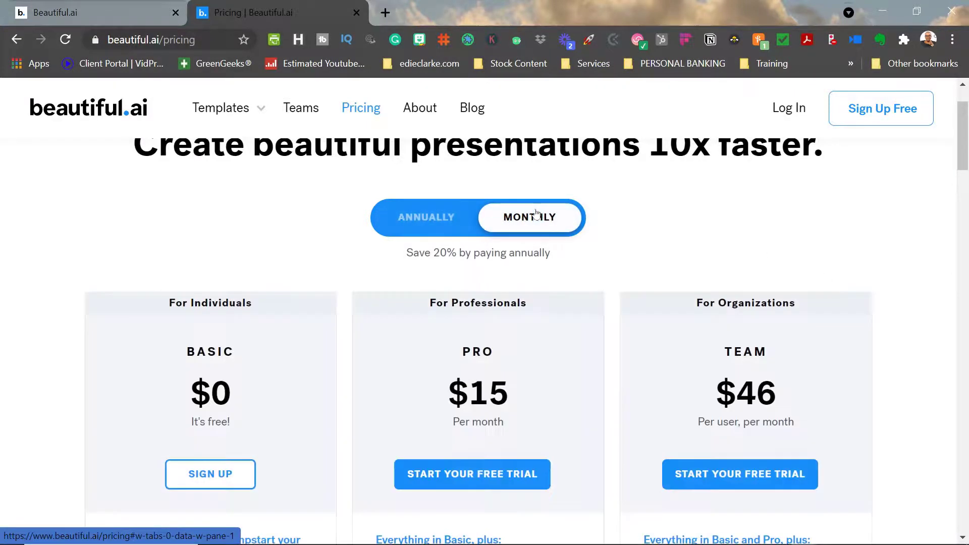
{"action": "left_click", "coordinate": [443, 219]}
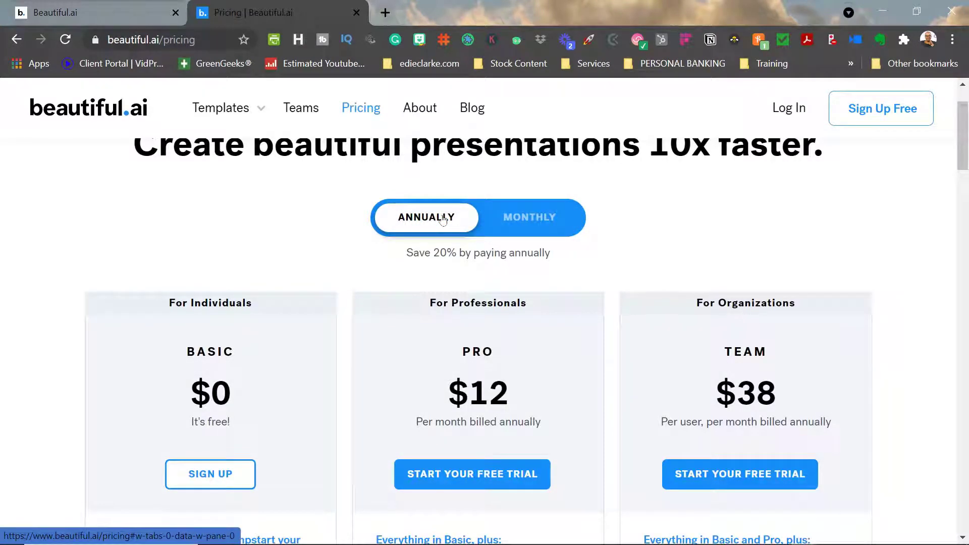
{"action": "scroll", "coordinate": [746, 361], "scroll_direction": "down", "scroll_amount": 6}
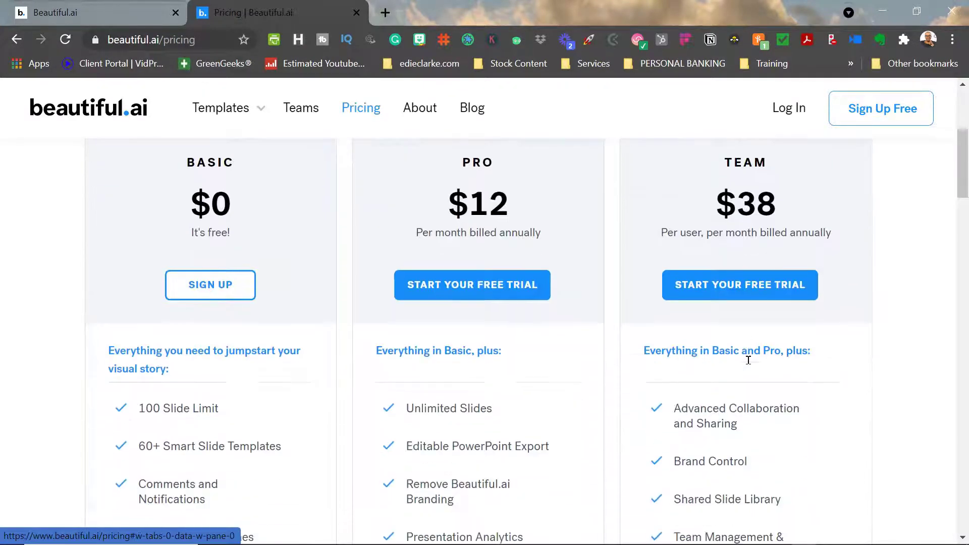